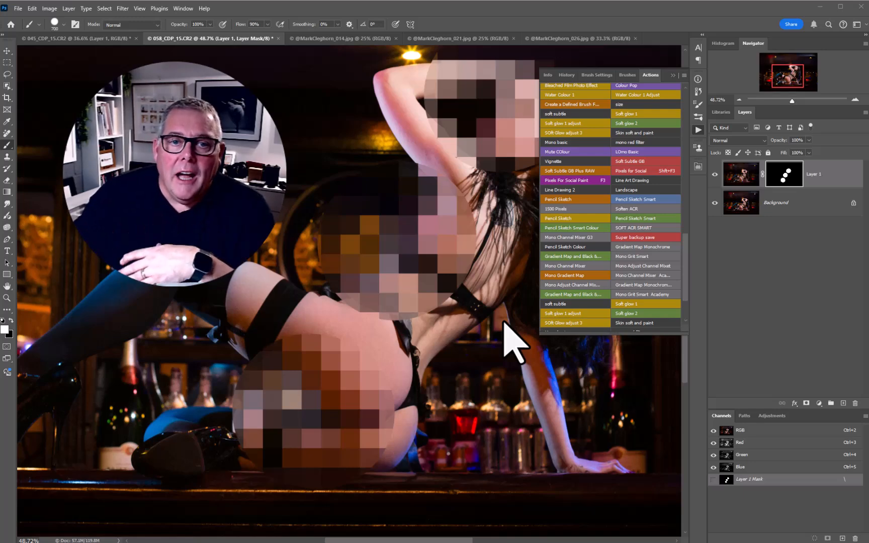
Step: In the 014 image, run the Pixels For Social Paint action and paint the mosaic in over the model's chest with a 700 px brush
{"action": "left_click", "coordinate": [347, 39]}
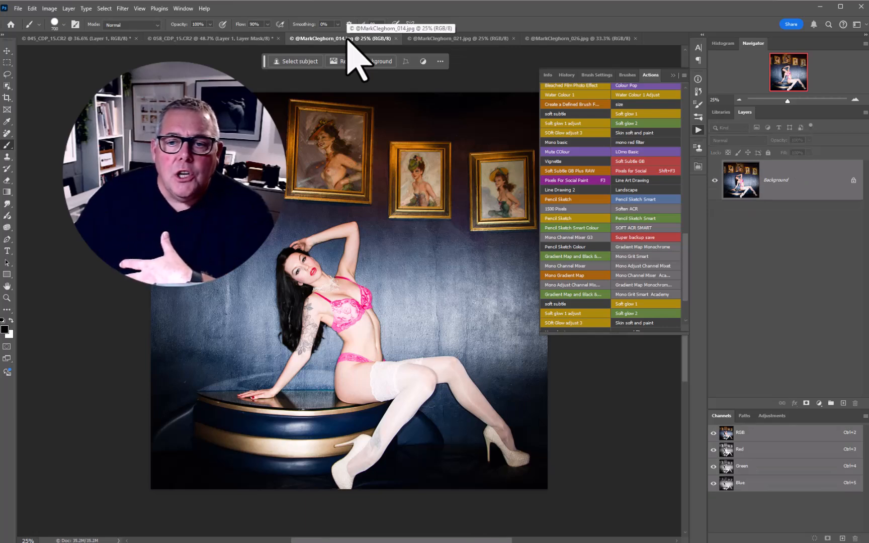
{"action": "scroll", "coordinate": [301, 281], "scroll_direction": "up", "scroll_amount": 3}
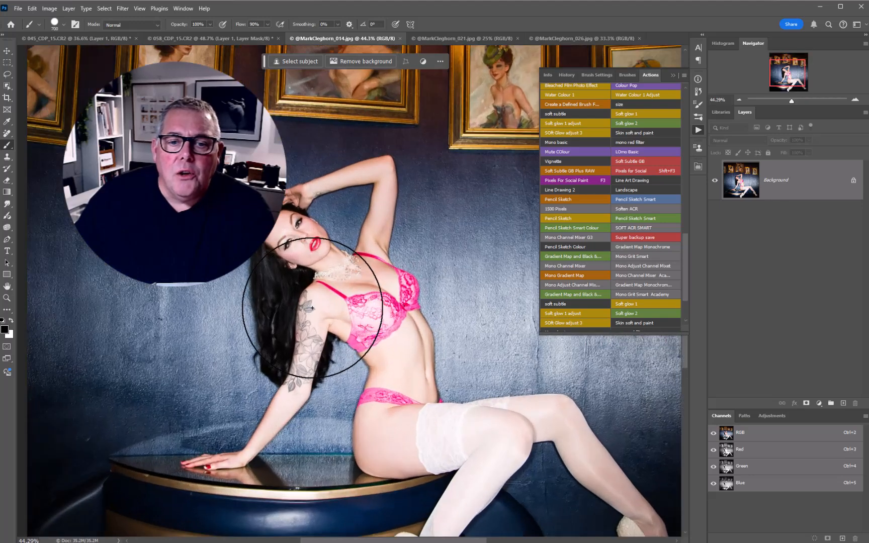
{"action": "left_click_drag", "start_coordinate": [366, 319], "coordinate": [354, 243]}
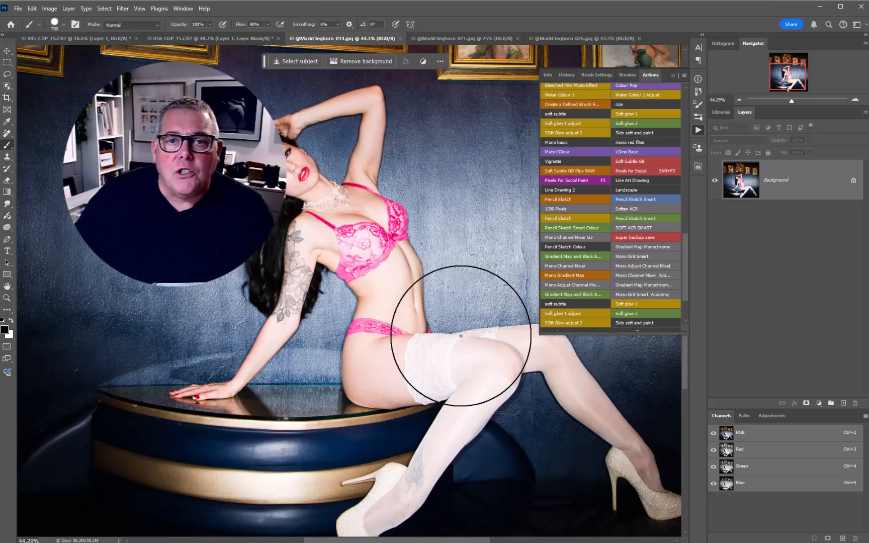
{"action": "key", "text": "F3"}
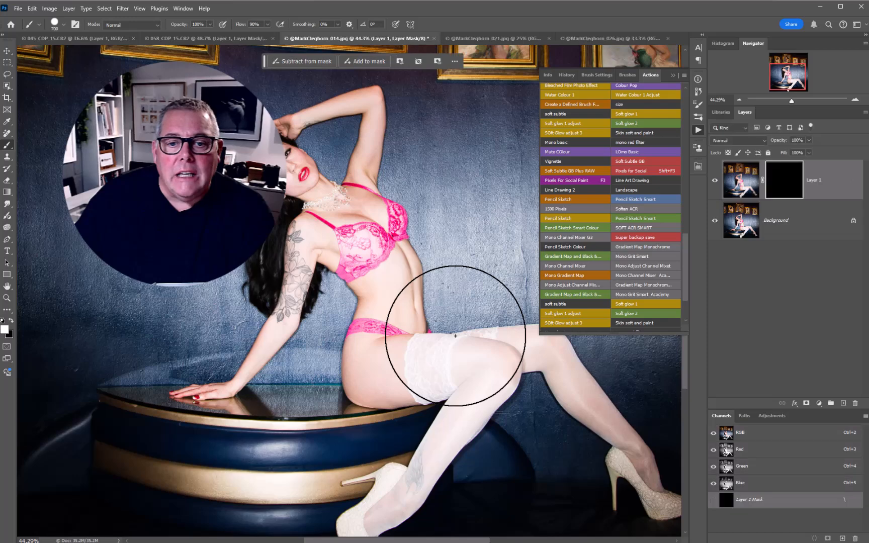
{"action": "left_click", "coordinate": [364, 226]}
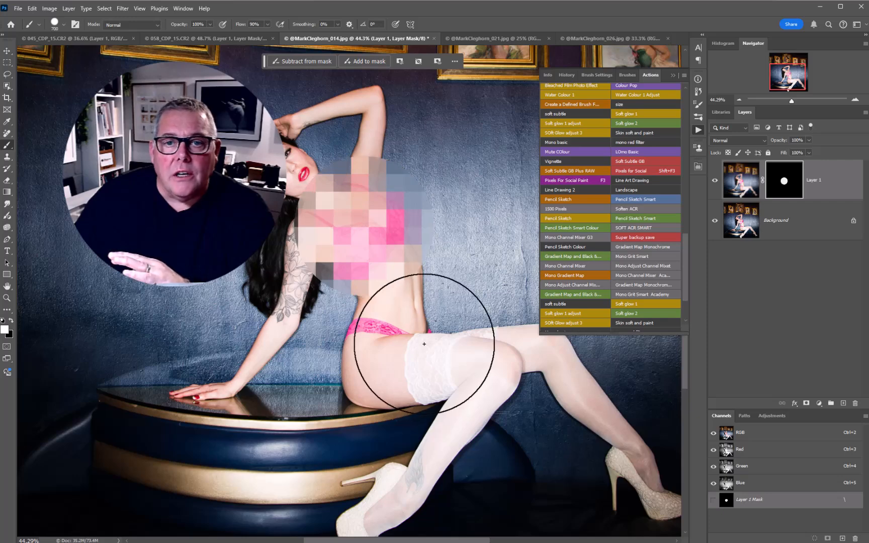
Step: In the 021 image, run the Pixels For Social Paint action and paint the mosaic in over the man's face
{"action": "left_click", "coordinate": [475, 38]}
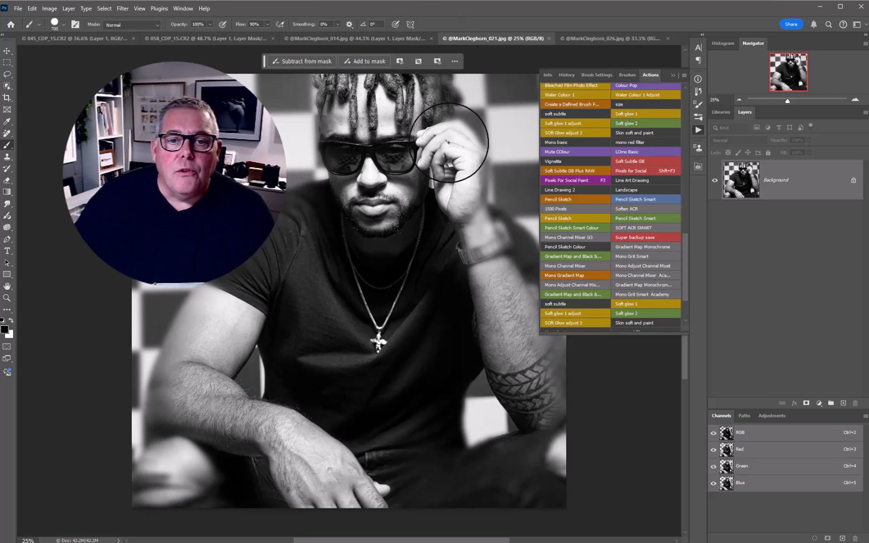
{"action": "left_click", "coordinate": [369, 161]}
{"action": "mouse_move", "coordinate": [369, 160]}
{"action": "left_mouse_down"}
{"action": "mouse_move", "coordinate": [347, 154]}
{"action": "mouse_move", "coordinate": [417, 150]}
{"action": "mouse_move", "coordinate": [369, 194]}
{"action": "left_mouse_up"}
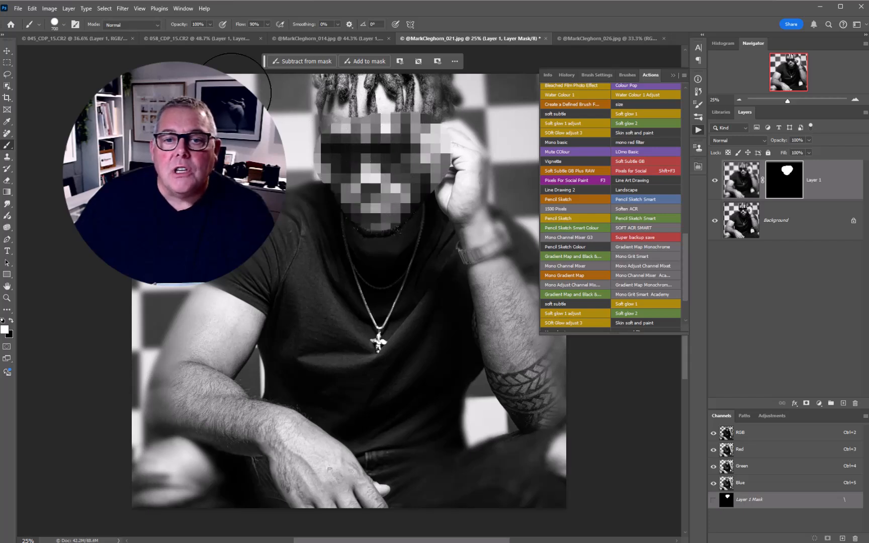
Step: Switch to the 026 image, duplicate its background layer and apply the Mosaic filter with a cell size of 84
{"action": "left_click", "coordinate": [572, 39]}
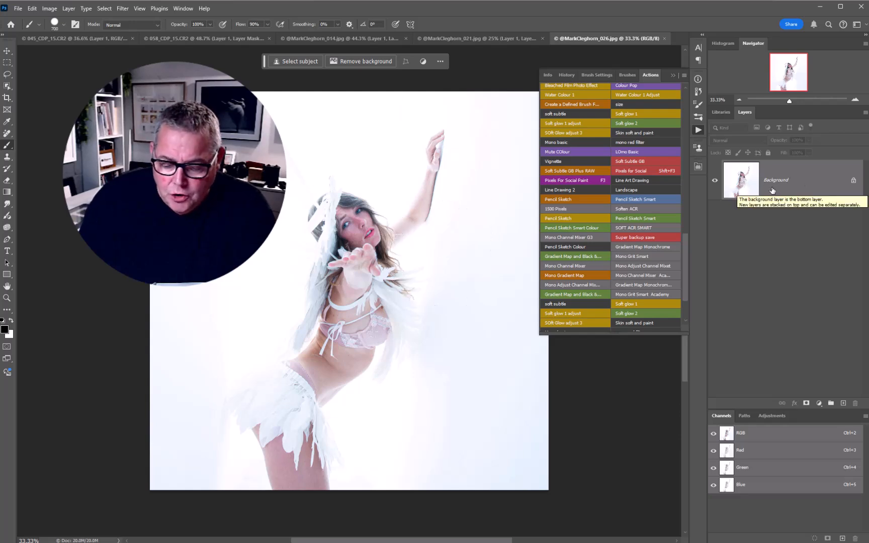
{"action": "key", "text": "ctrl+j"}
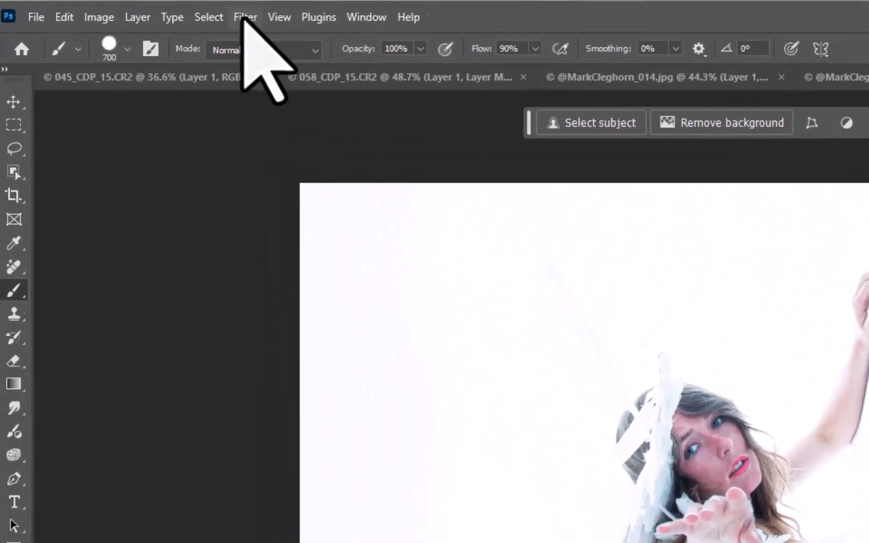
{"action": "left_click", "coordinate": [104, 8]}
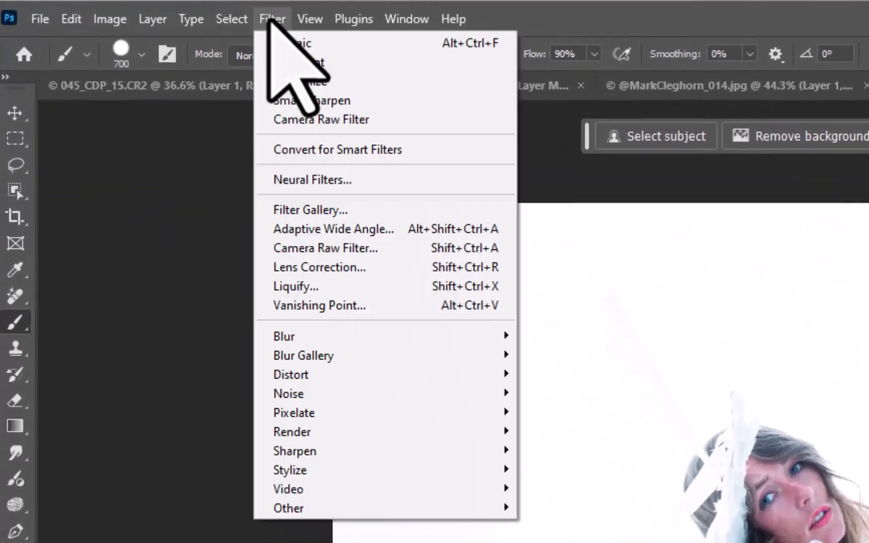
{"action": "mouse_move", "coordinate": [296, 415]}
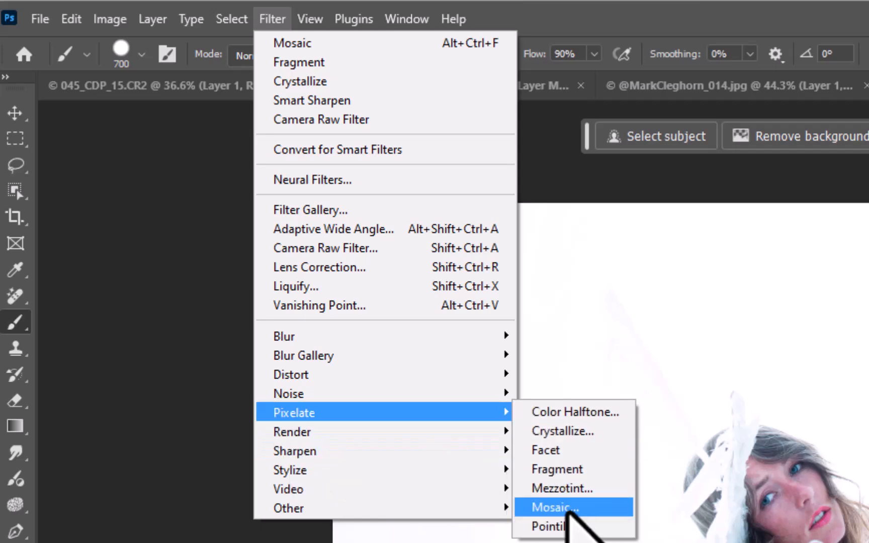
{"action": "left_click", "coordinate": [567, 511]}
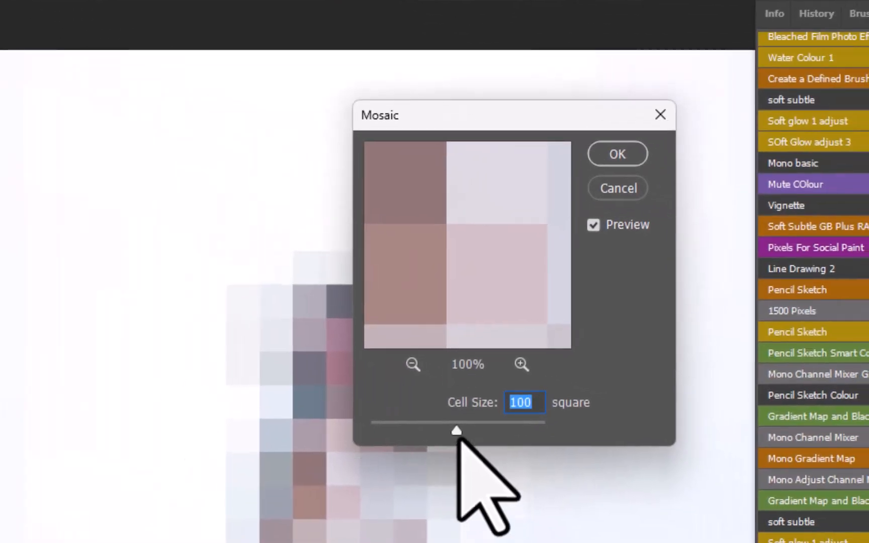
{"action": "left_click_drag", "start_coordinate": [450, 429], "coordinate": [429, 431]}
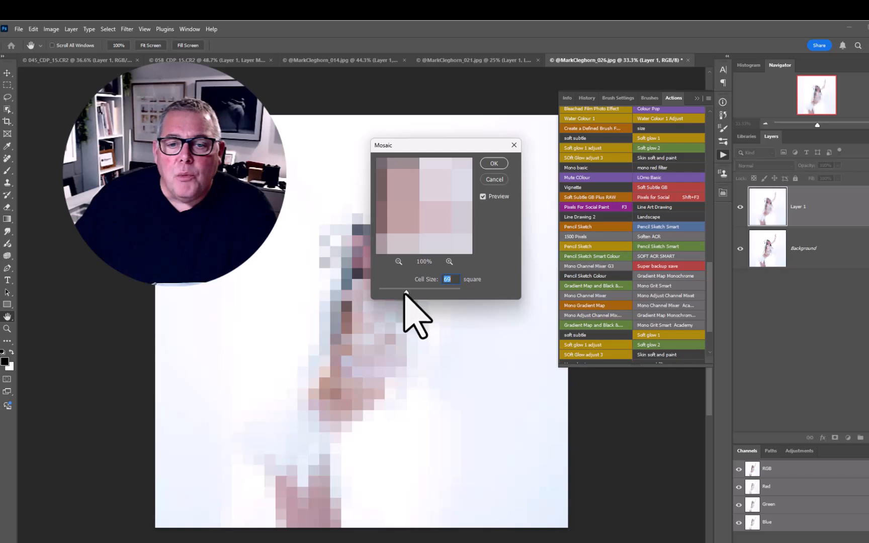
{"action": "left_click_drag", "start_coordinate": [406, 293], "coordinate": [416, 292]}
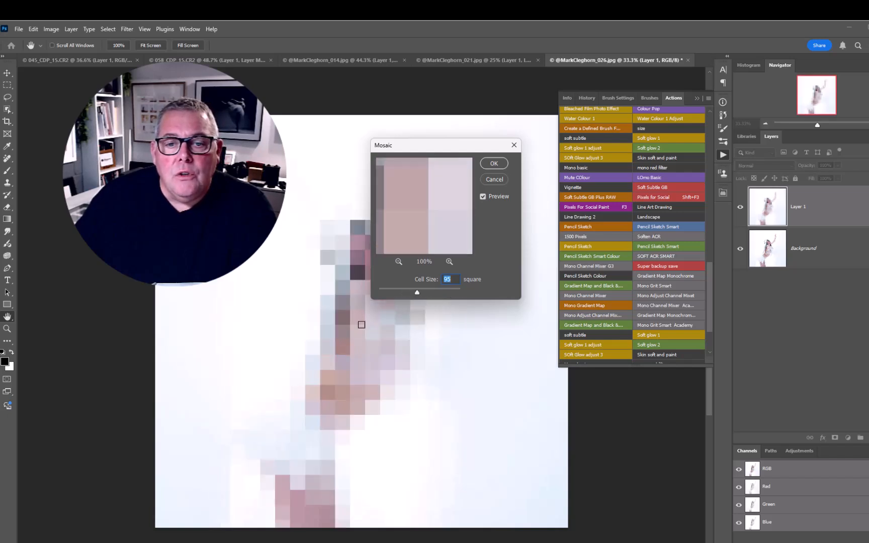
{"action": "left_click_drag", "start_coordinate": [416, 292], "coordinate": [412, 292]}
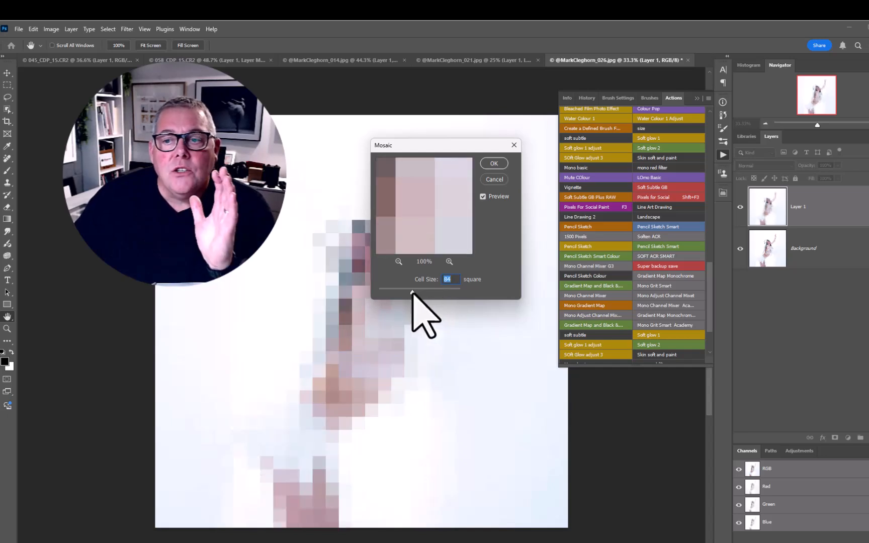
{"action": "left_click", "coordinate": [494, 163]}
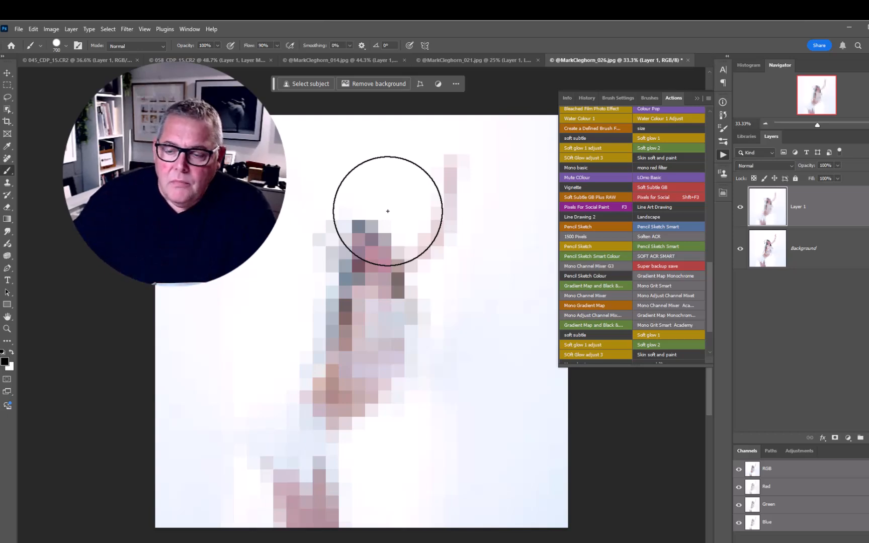
Step: Add a black mask to the pixelated layer and paint the mosaic in over the chest with a white 400 px brush
{"action": "left_click", "coordinate": [835, 439], "text": "alt"}
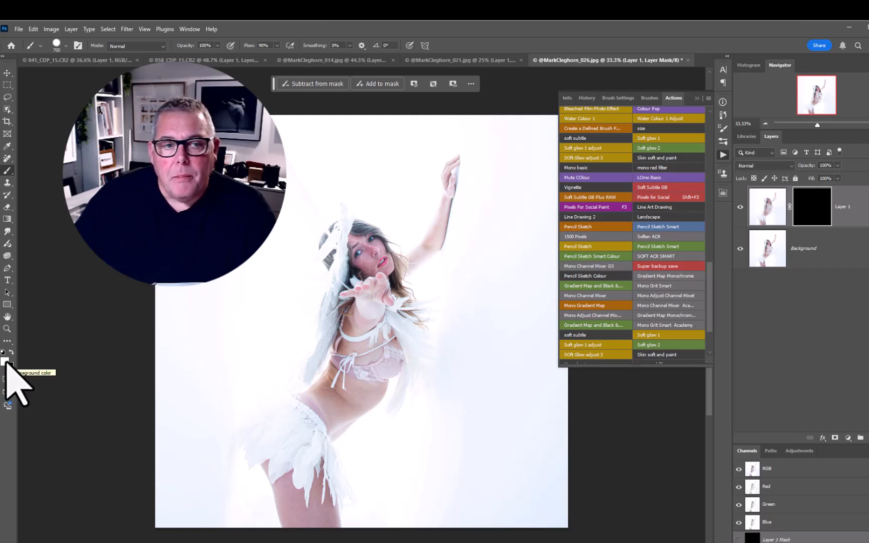
{"action": "right_click", "coordinate": [6, 172]}
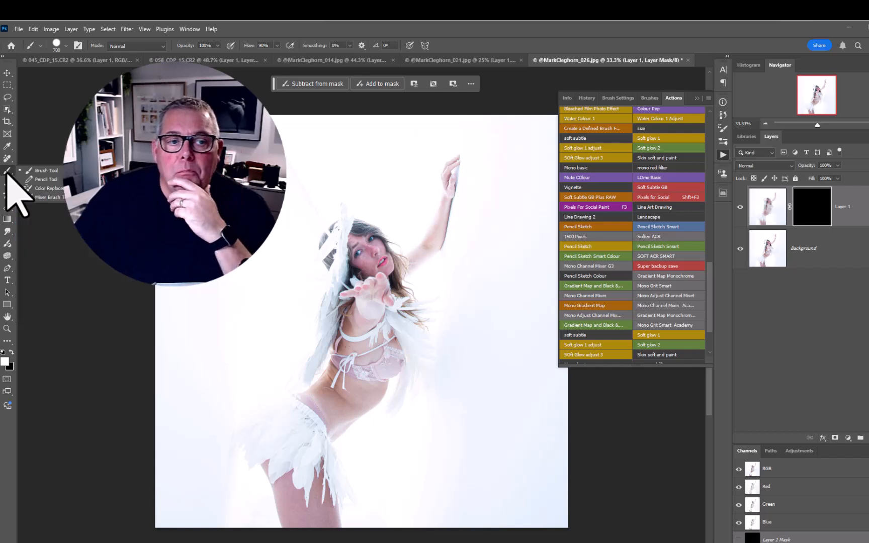
{"action": "left_click", "coordinate": [53, 171]}
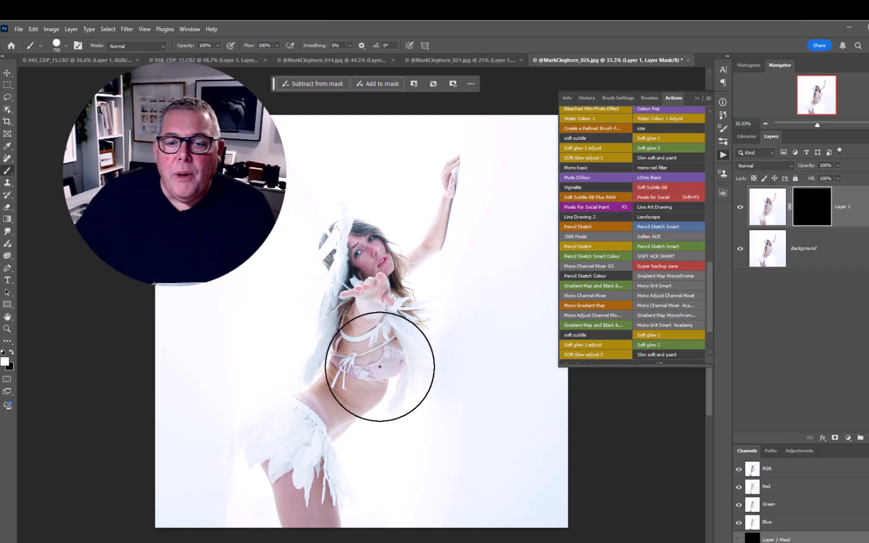
{"action": "key", "text": "bracketleft"}
{"action": "key", "text": "bracketleft"}
{"action": "key", "text": "bracketleft"}
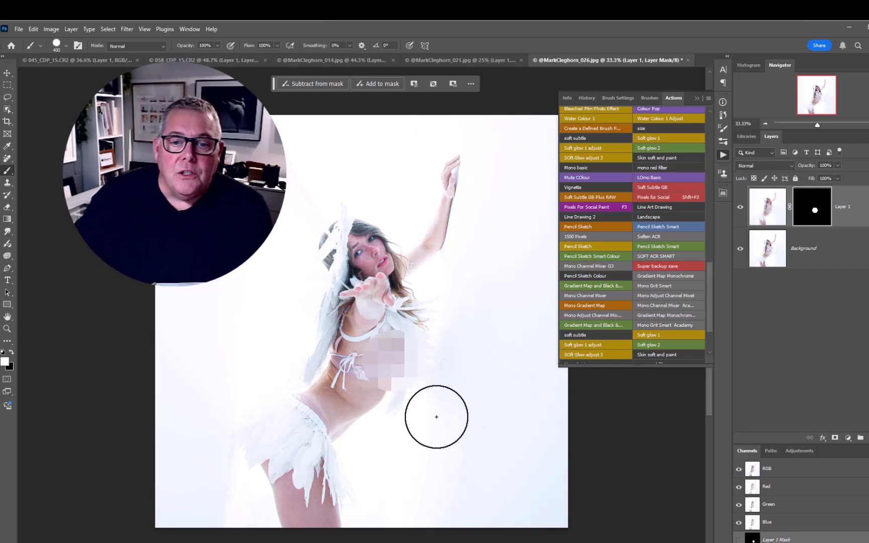
Step: Delete the pixelated duplicate layer together with its mask
{"action": "scroll", "coordinate": [455, 412], "scroll_direction": "up", "scroll_amount": 3}
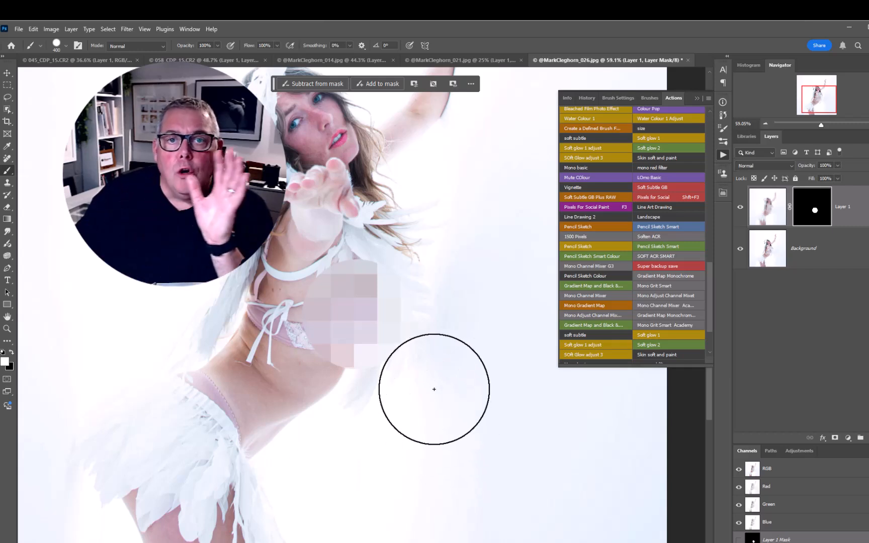
{"action": "mouse_move", "coordinate": [850, 207]}
{"action": "left_mouse_down"}
{"action": "mouse_move", "coordinate": [849, 423]}
{"action": "mouse_move", "coordinate": [860, 438]}
{"action": "left_mouse_up"}
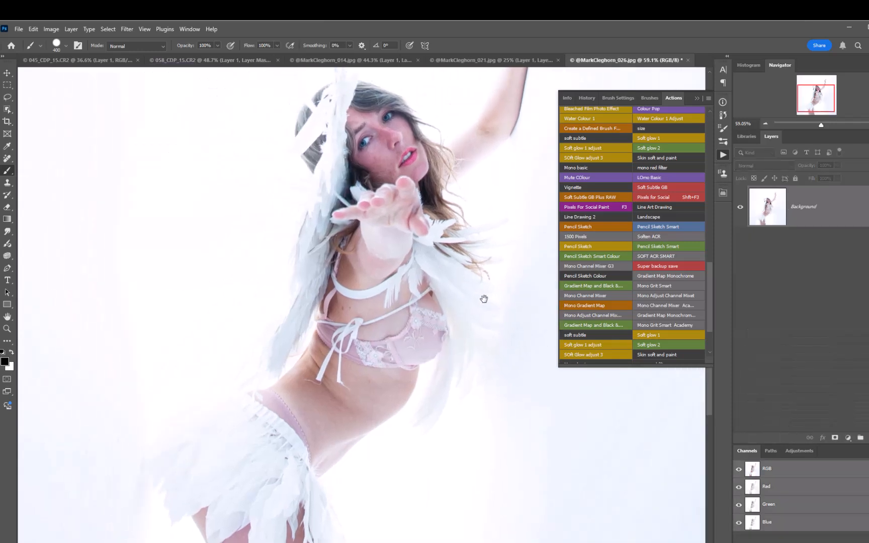
Step: Duplicate the background layer again and apply the Mosaic filter with a cell size slightly larger than 84
{"action": "key", "text": "ctrl+j"}
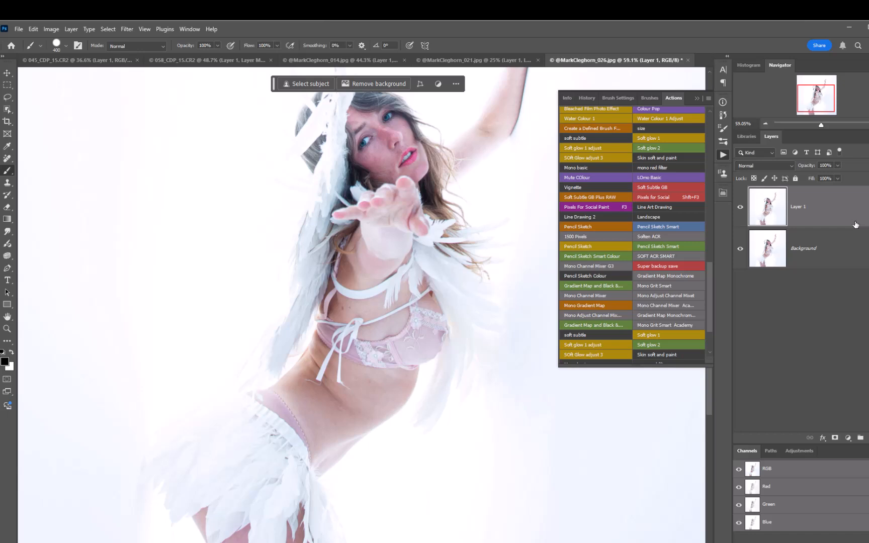
{"action": "left_click", "coordinate": [126, 29]}
{"action": "mouse_move", "coordinate": [132, 221]}
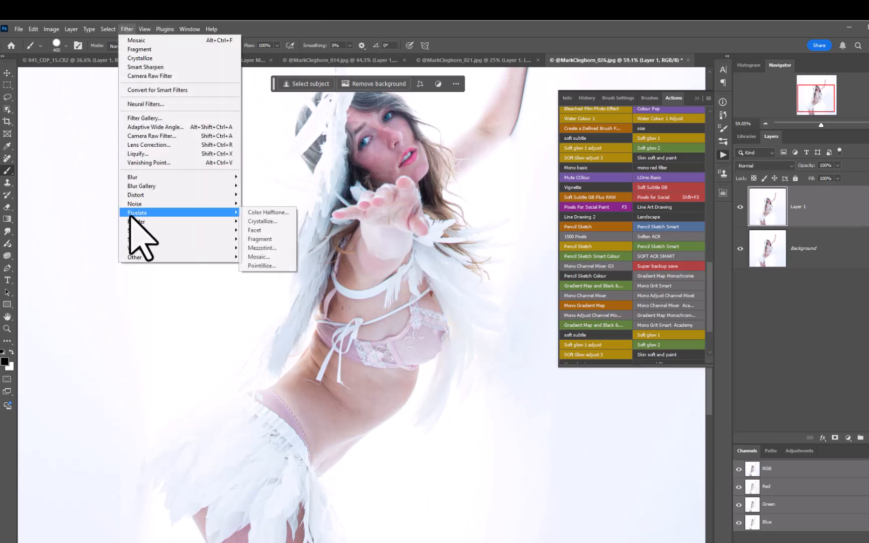
{"action": "left_click", "coordinate": [266, 257]}
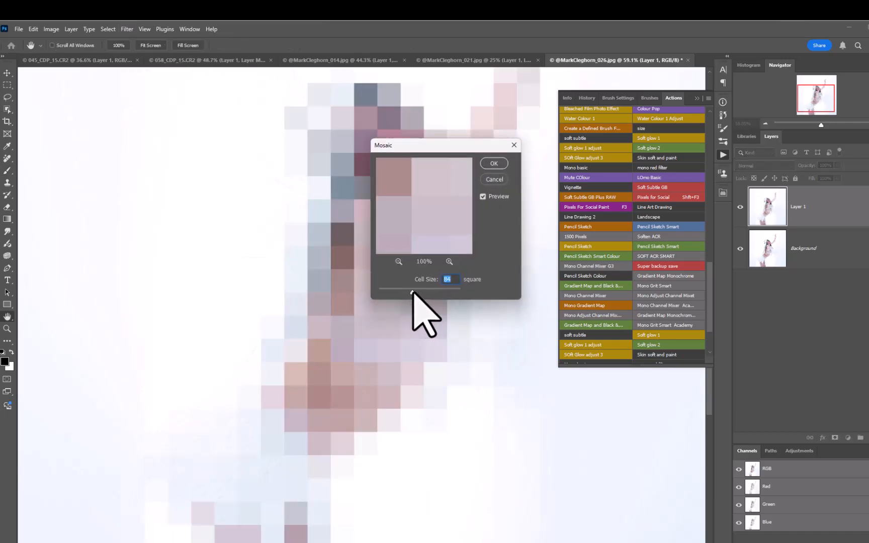
{"action": "left_click_drag", "start_coordinate": [412, 292], "coordinate": [415, 292]}
{"action": "left_click", "coordinate": [491, 165]}
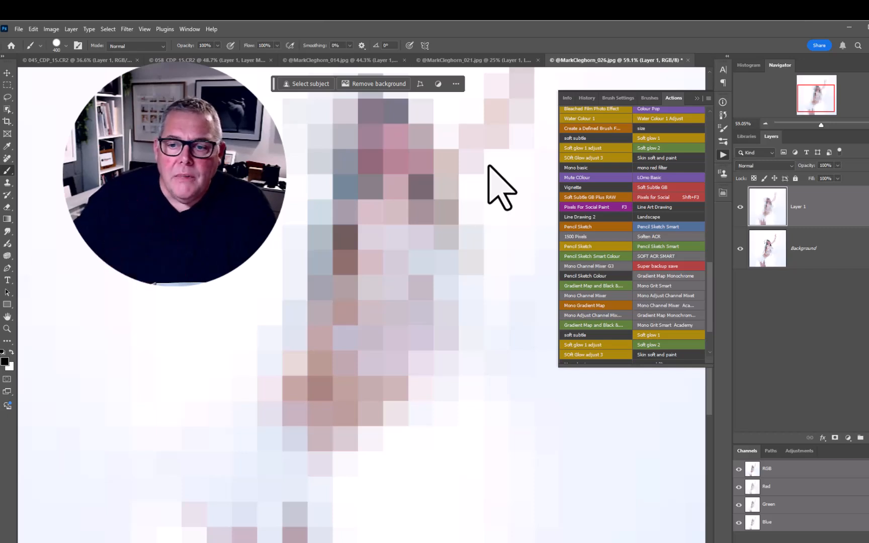
Step: Add a black mask to the mosaic layer and paint with a white 500 px brush over the chest, hips and face
{"action": "left_click", "coordinate": [835, 439], "text": "alt"}
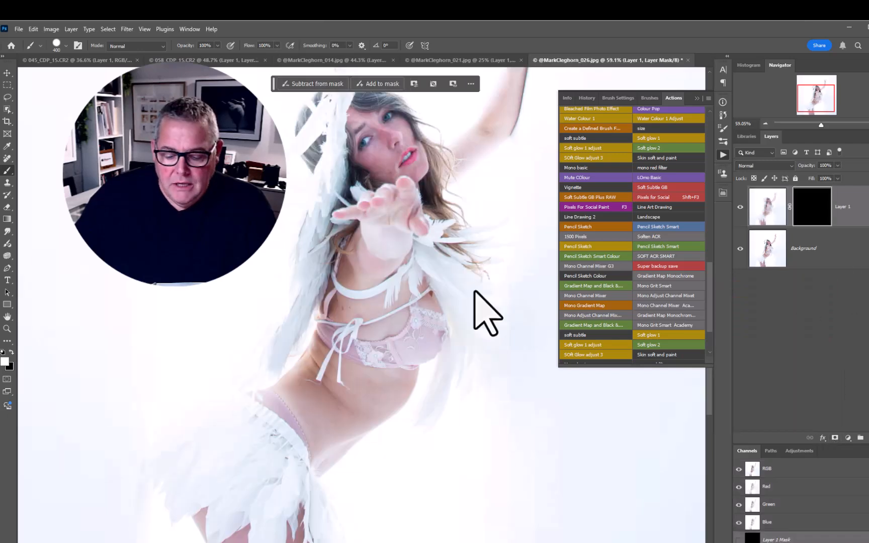
{"action": "right_click", "coordinate": [9, 170]}
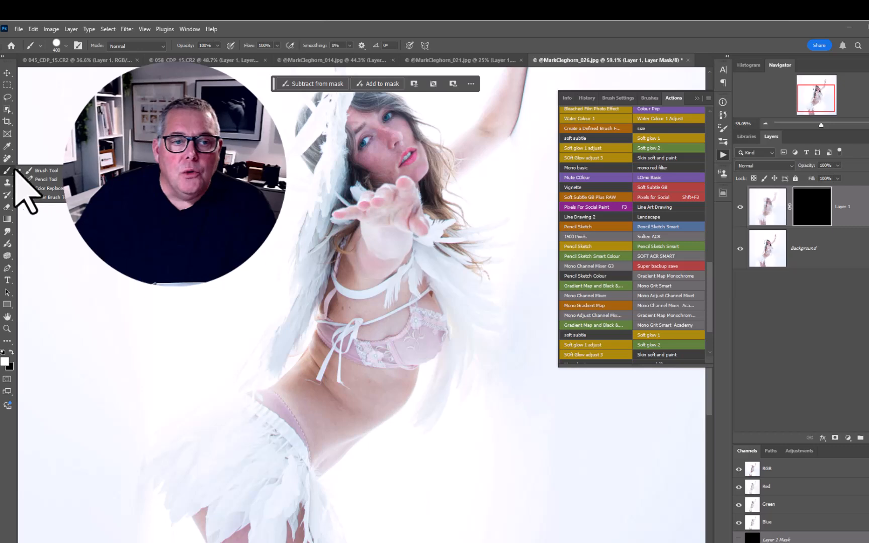
{"action": "left_click", "coordinate": [39, 170]}
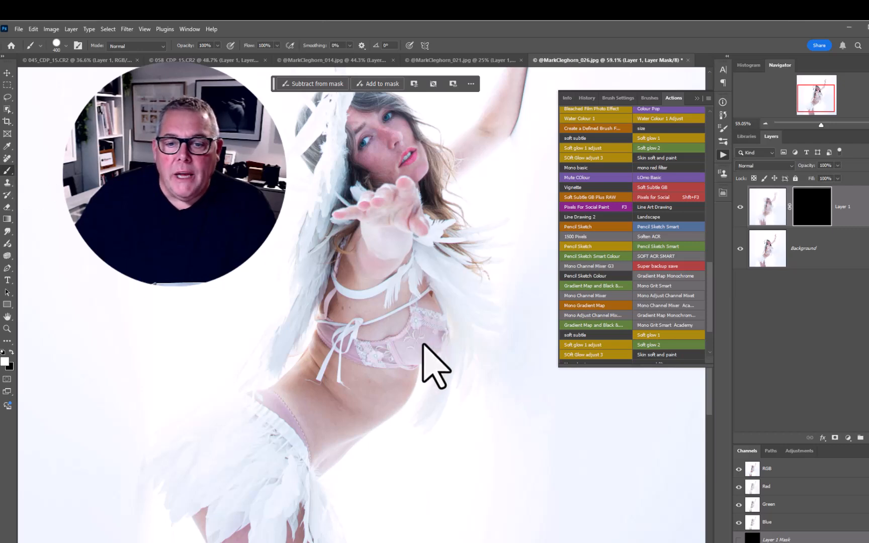
{"action": "key", "text": "bracketleft"}
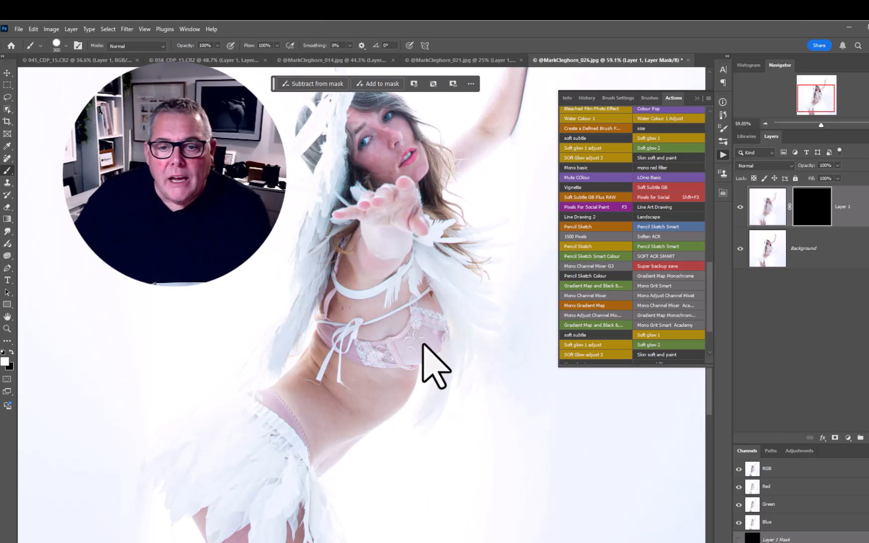
{"action": "left_click", "coordinate": [424, 343]}
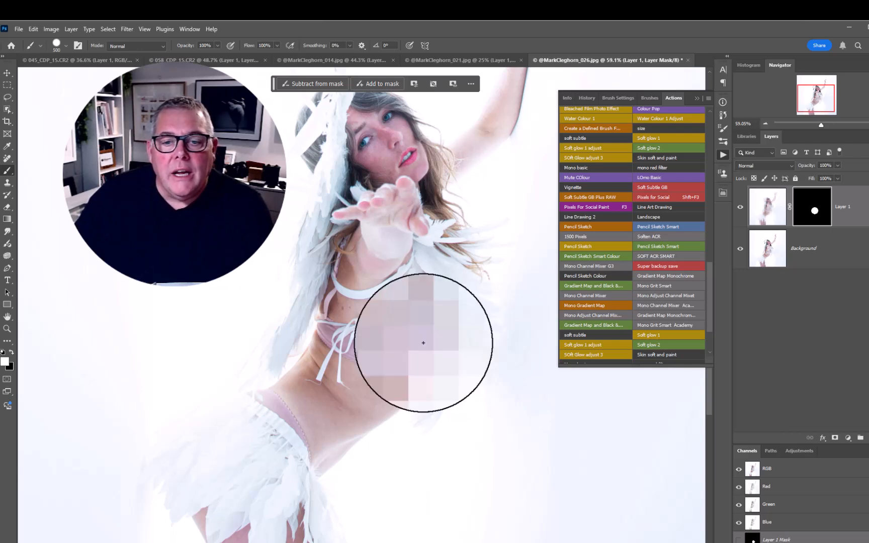
{"action": "left_click", "coordinate": [292, 475]}
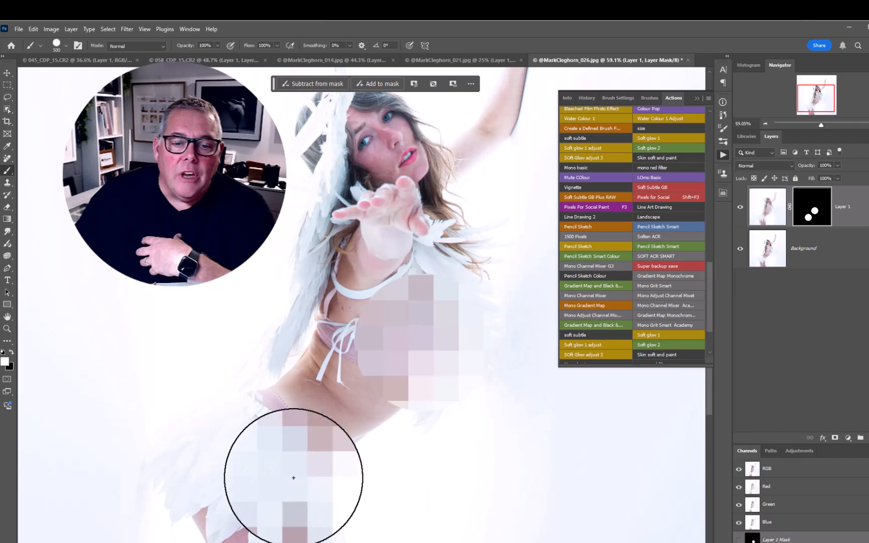
{"action": "left_click", "coordinate": [355, 170]}
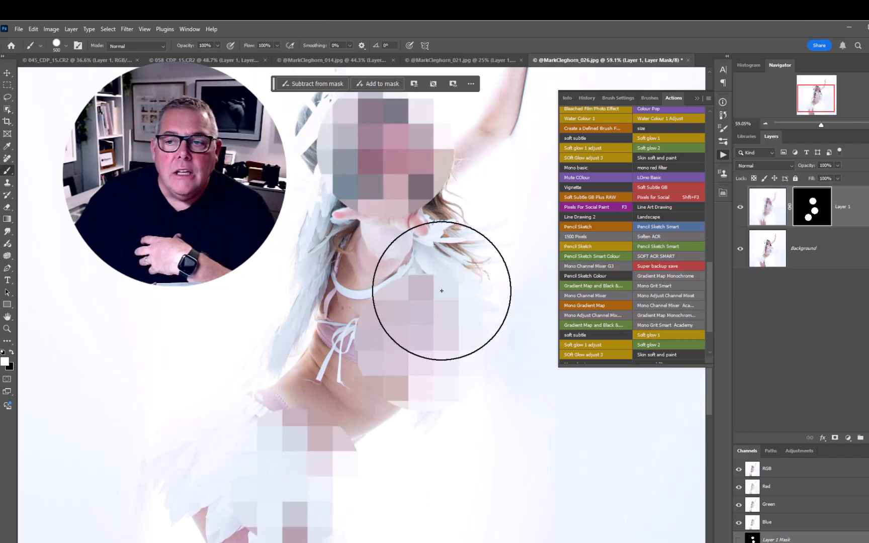
Step: Flatten the image so the masked mosaic layer is merged into the background
{"action": "scroll", "coordinate": [441, 290], "scroll_direction": "down", "scroll_amount": 2}
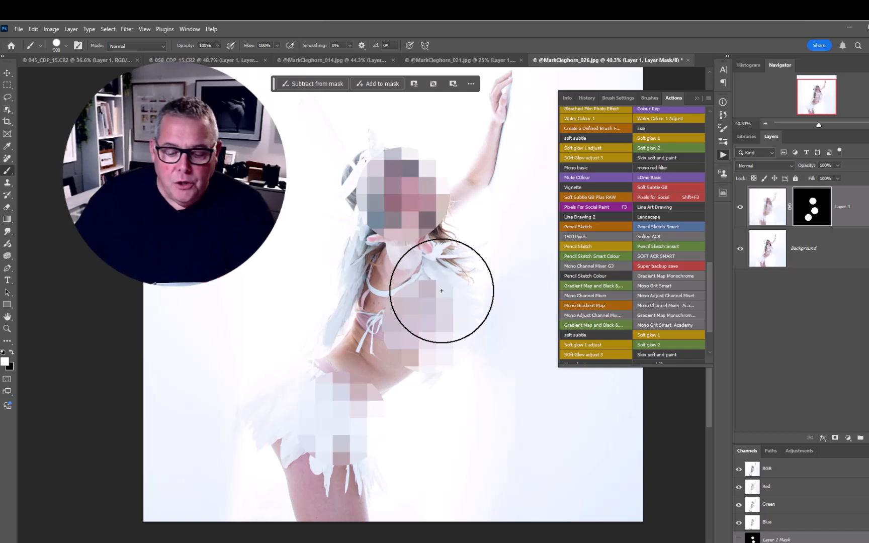
{"action": "left_click", "coordinate": [71, 29]}
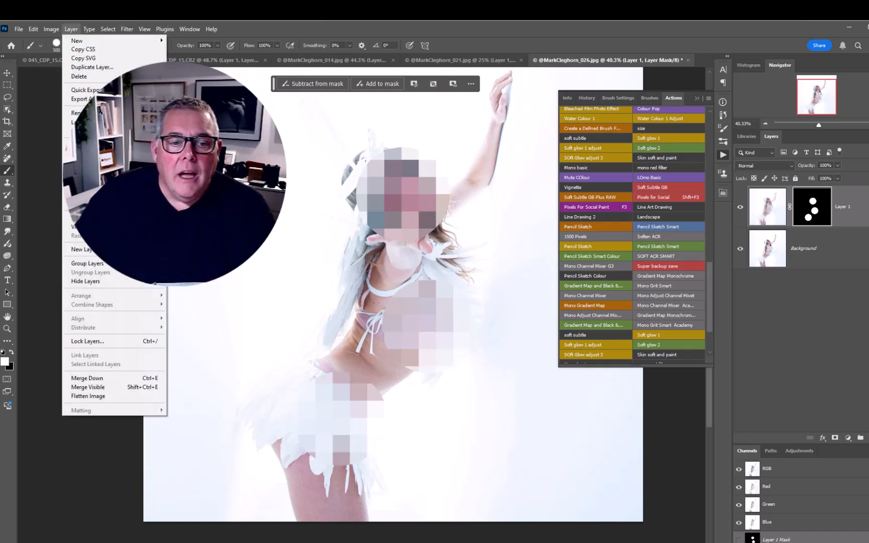
{"action": "left_click", "coordinate": [105, 396]}
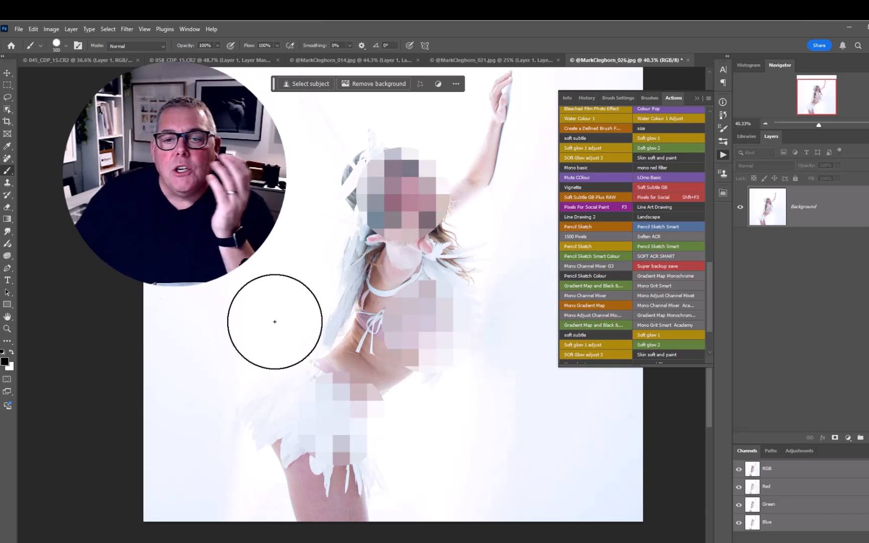
{"action": "scroll", "coordinate": [274, 322], "scroll_direction": "up", "scroll_amount": 2}
Step: Revert the black-and-white portrait of the man in sunglasses to its saved version and run the Pixels For Social Paint action
{"action": "left_click", "coordinate": [458, 60]}
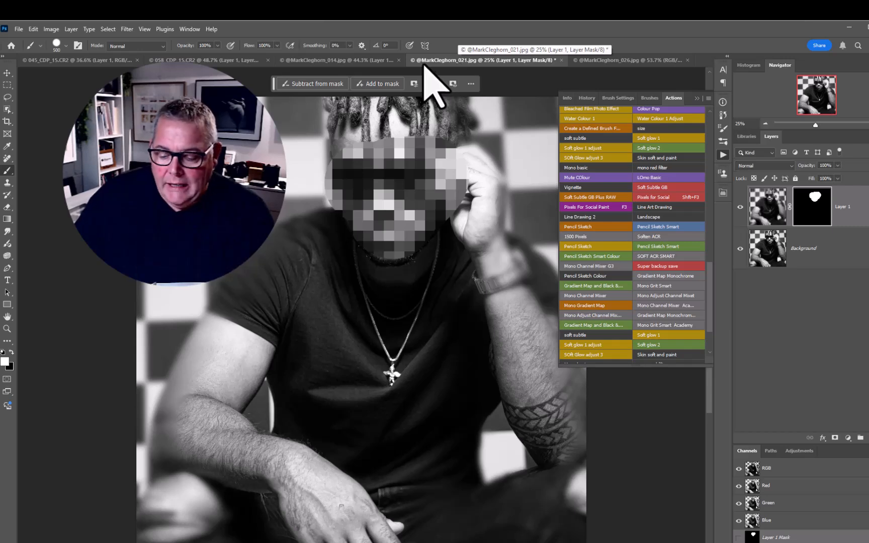
{"action": "key", "text": "F12"}
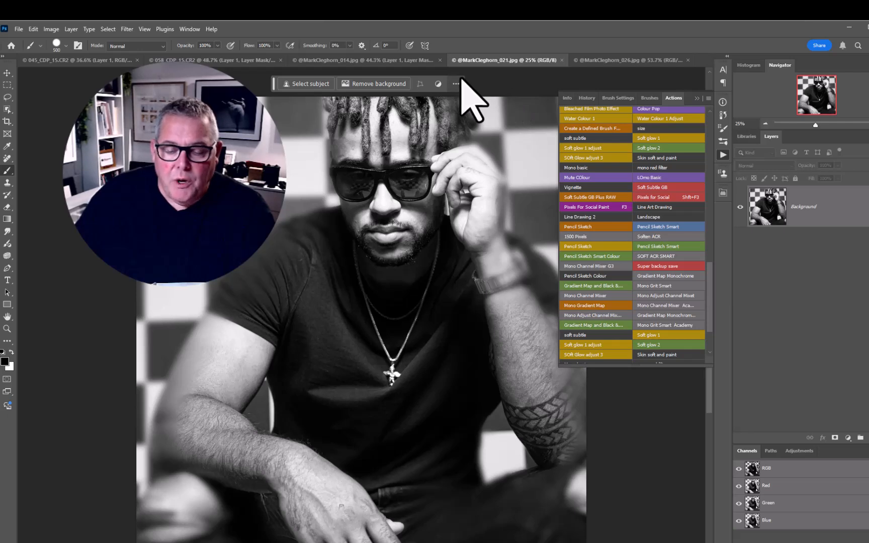
{"action": "key", "text": "F3"}
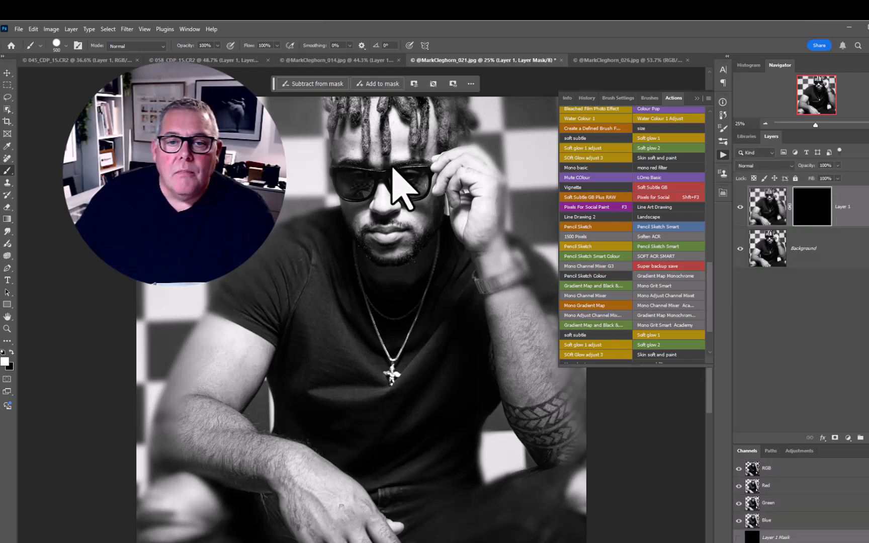
Step: Paint the mosaic in over the man's face and raised hand with a white 500 px brush and merge the layer into the background
{"action": "mouse_move", "coordinate": [374, 188]}
{"action": "left_mouse_down"}
{"action": "mouse_move", "coordinate": [352, 171]}
{"action": "mouse_move", "coordinate": [414, 138]}
{"action": "mouse_move", "coordinate": [482, 214]}
{"action": "mouse_move", "coordinate": [462, 171]}
{"action": "mouse_move", "coordinate": [417, 213]}
{"action": "left_mouse_up"}
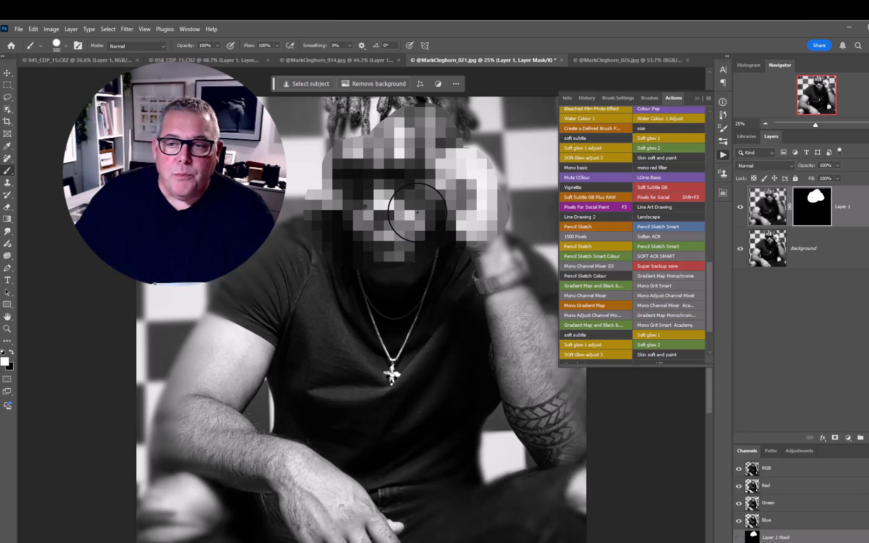
{"action": "key", "text": "ctrl+e"}
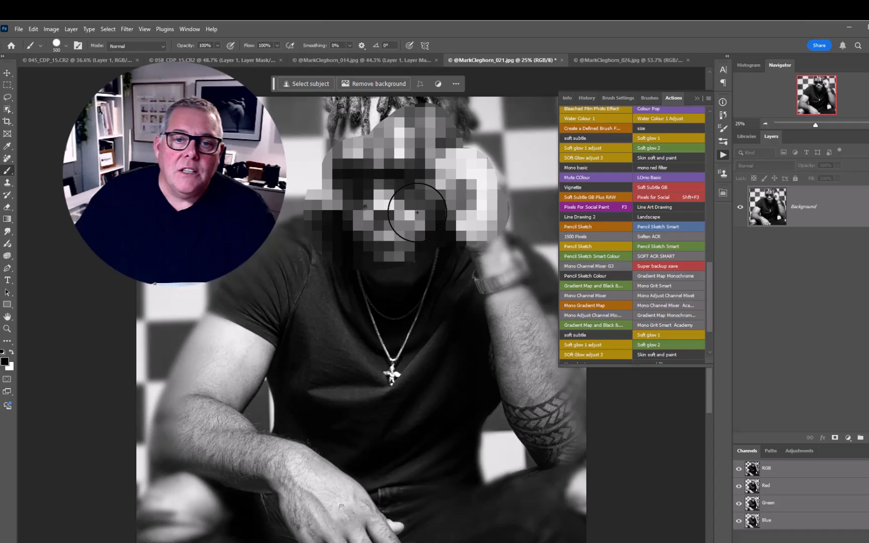